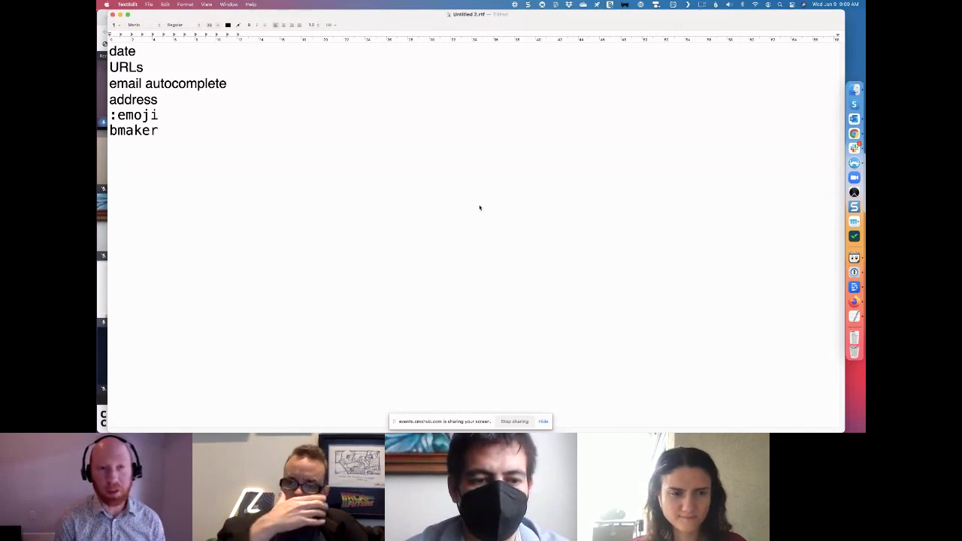
# Bring up the Typinator expansion sets window over the document with Ctrl+Alt+Cmd+T
pyautogui.press('ctrl+alt+super+t')
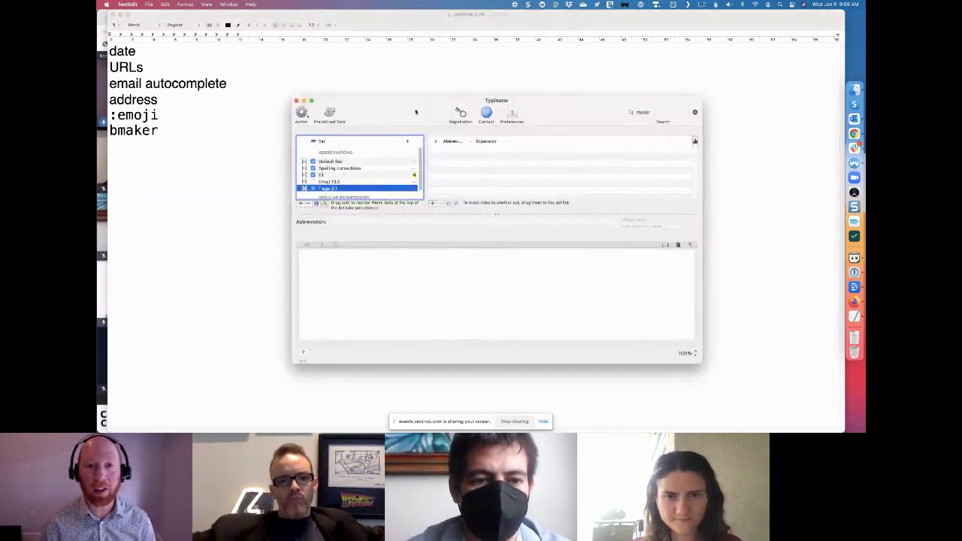
# Nudge the Typinator window up and left, then dismiss it by returning to the TextEdit document
pyautogui.moveTo(416, 111); pyautogui.dragTo(392, 86)
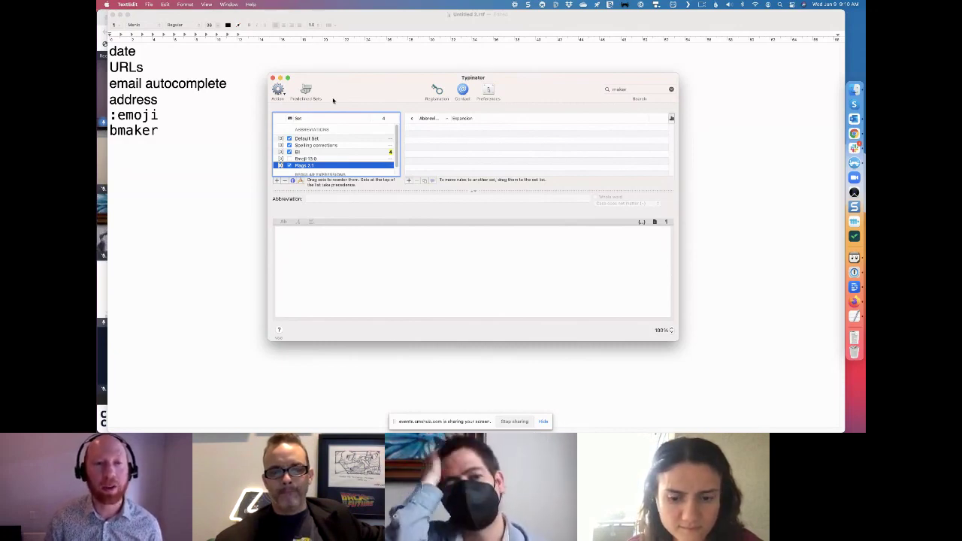
pyautogui.click(233, 146)
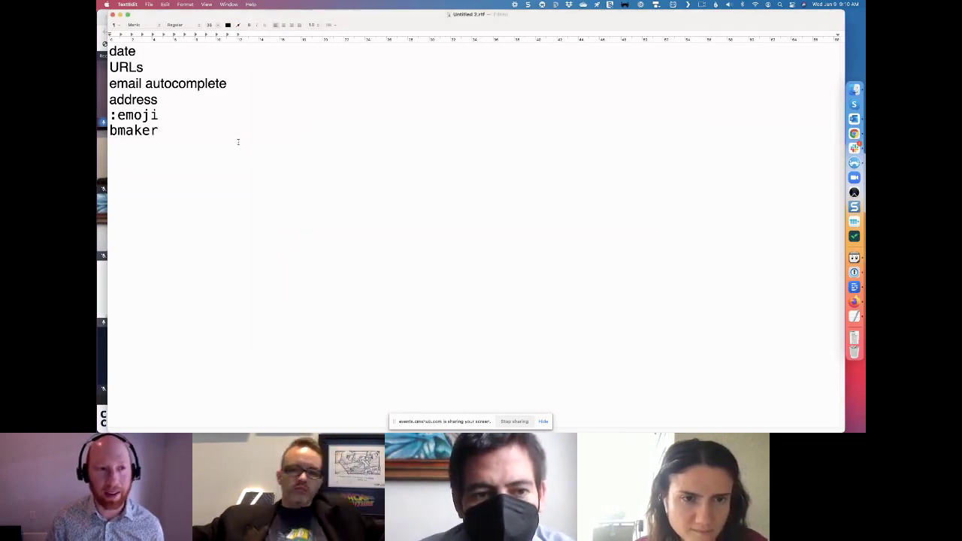
# Expand 'ddate' into 2021-06-09 on a new line below bmaker and select that line
pyautogui.press('Return')
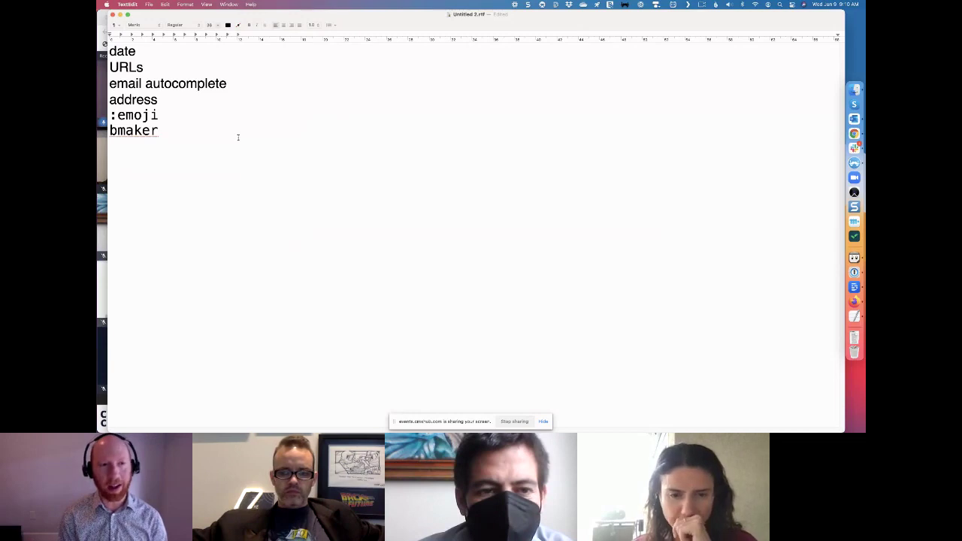
pyautogui.write('ddate')
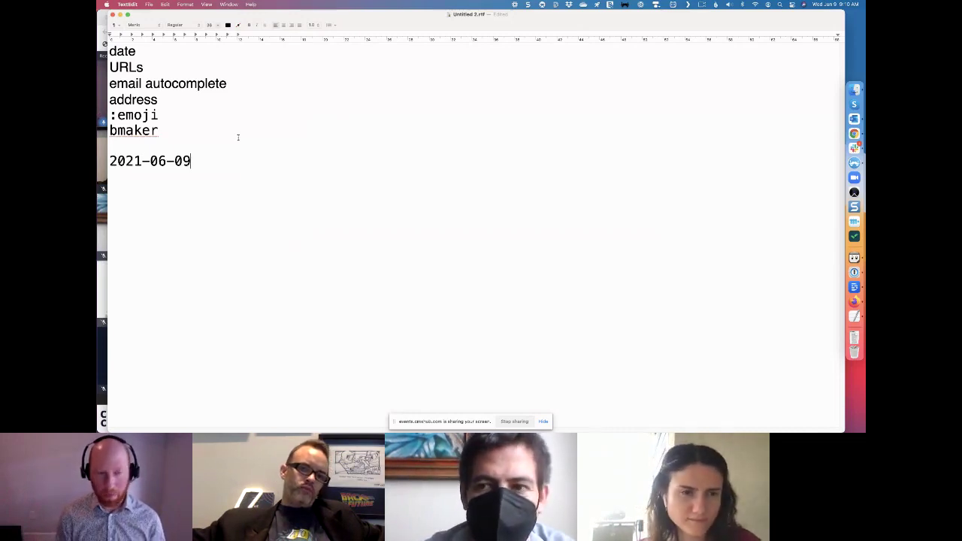
pyautogui.press('super+shift+Left')
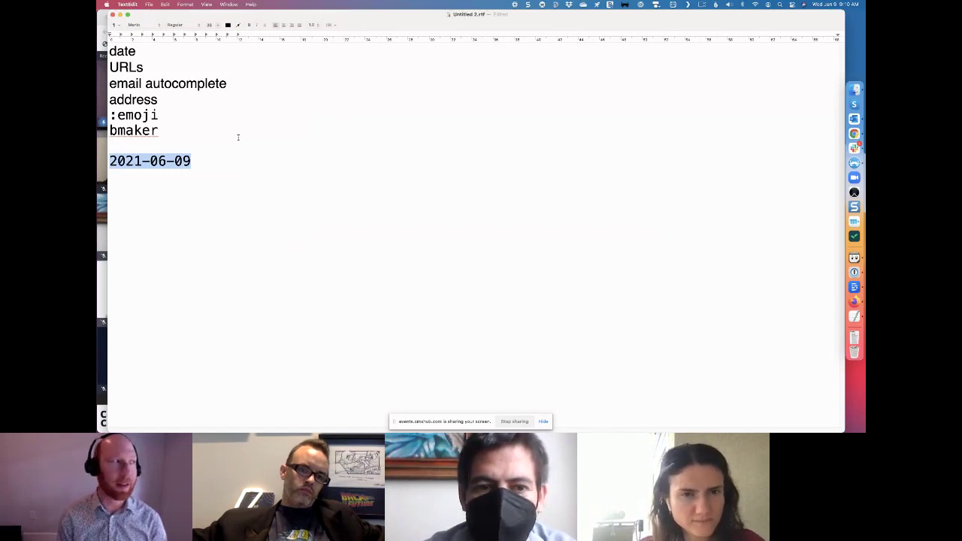
# Expand ',ns', ',events' and ',webinars' into their URLs in turn, then delete the last URL
pyautogui.write(',ns')
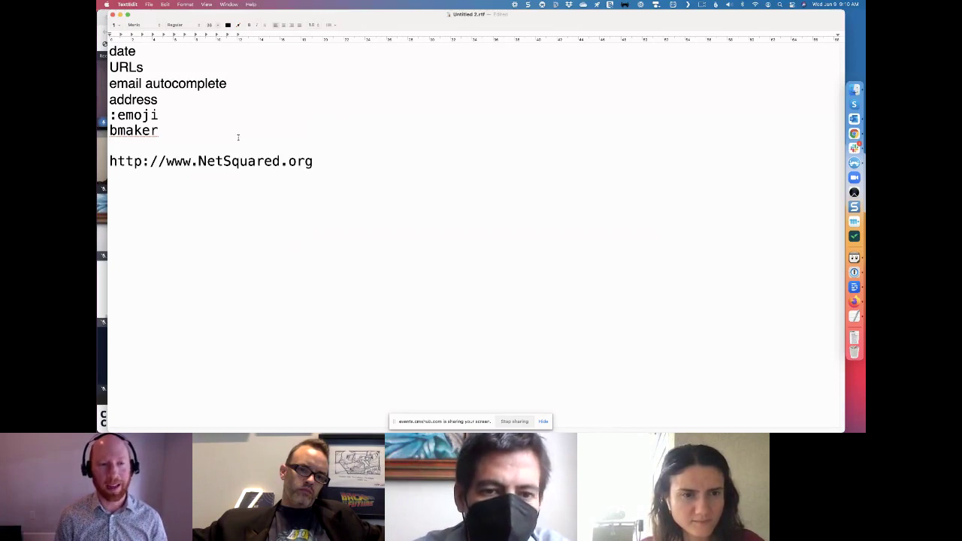
pyautogui.press('super+shift+Left')
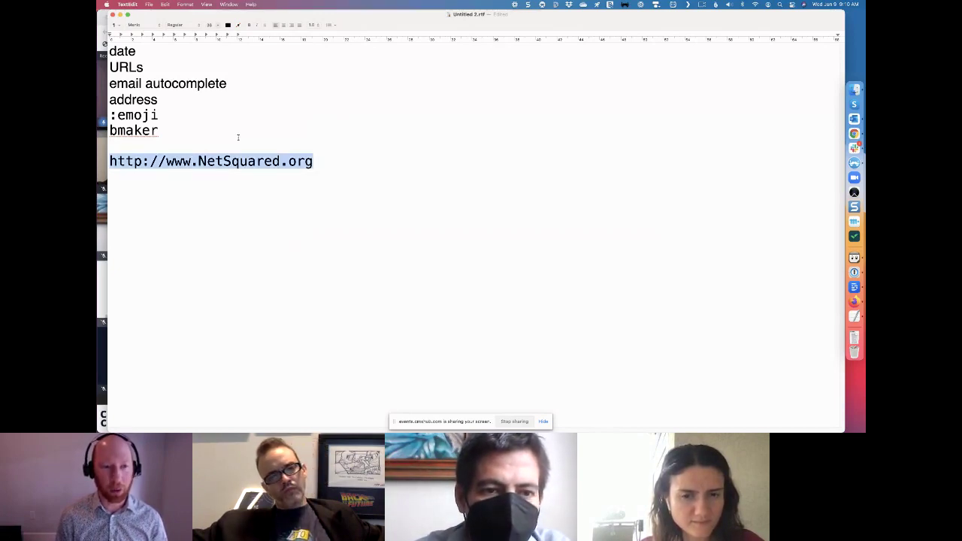
pyautogui.write(',')
pyautogui.write('events')
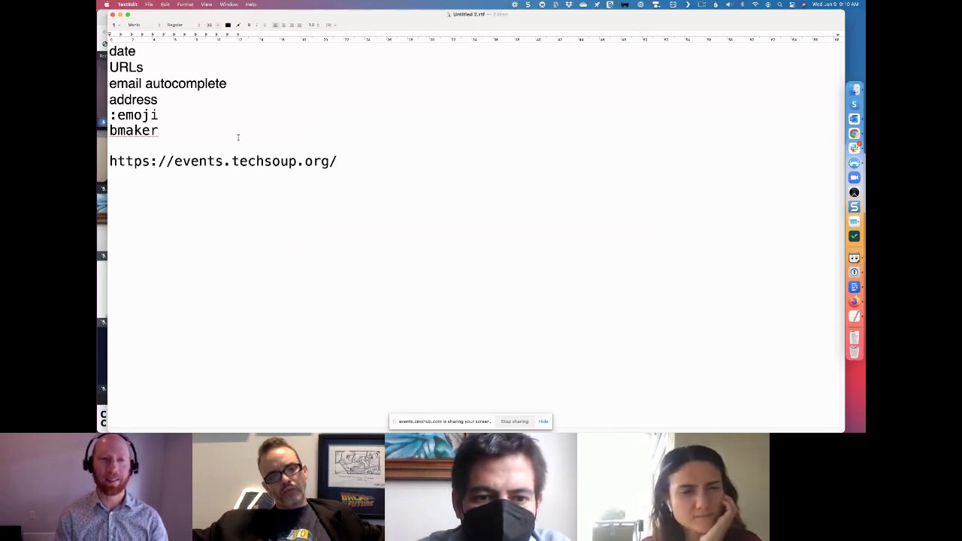
pyautogui.press('super+shift+Left')
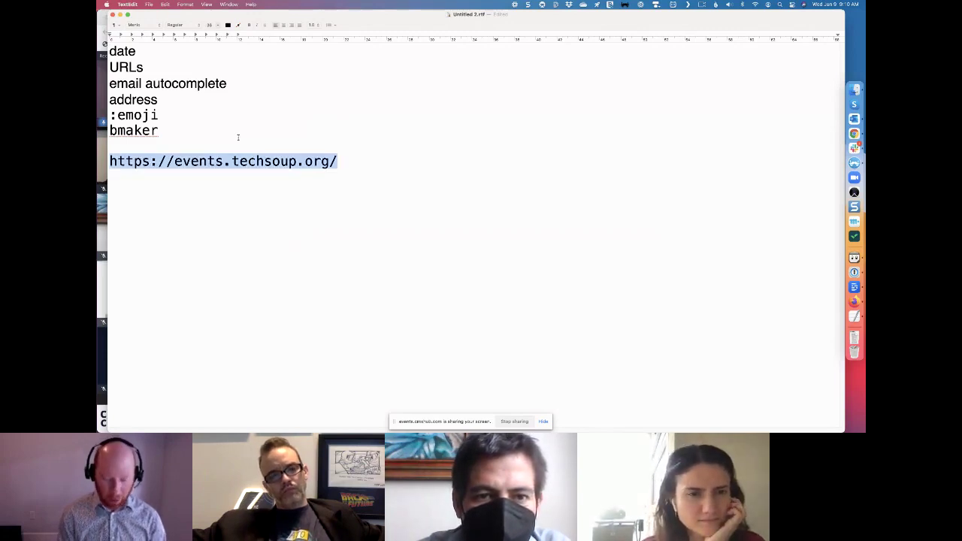
pyautogui.write(',webinars')
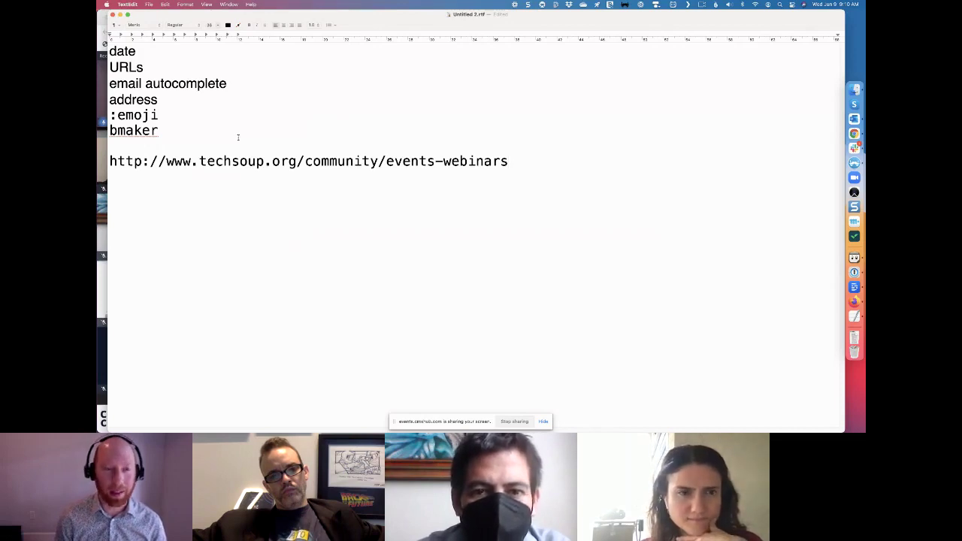
pyautogui.press('shift+super+Left')
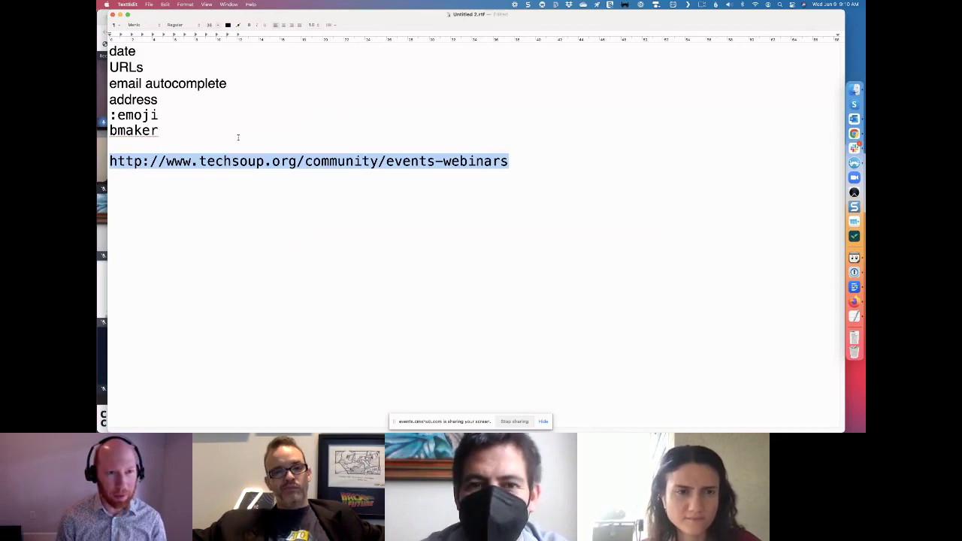
pyautogui.press('BackSpace')
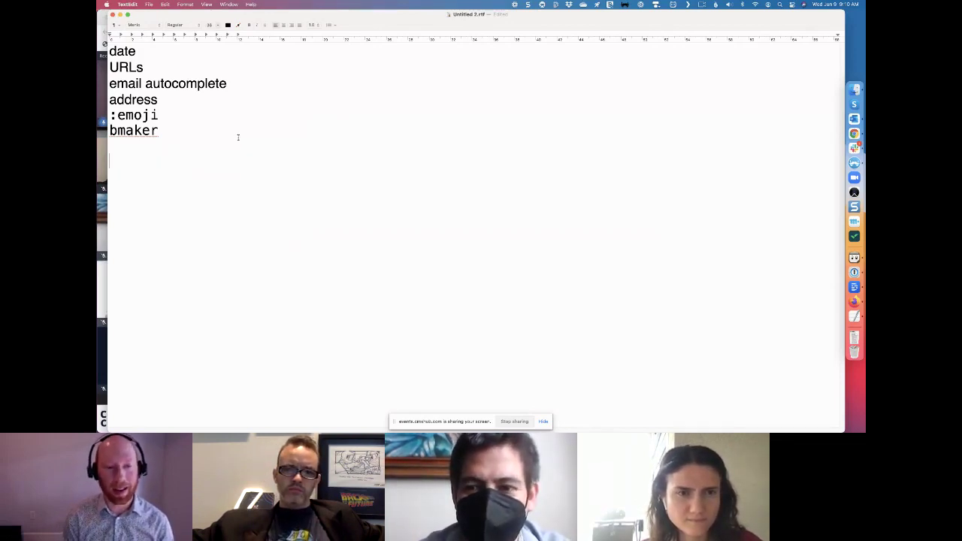
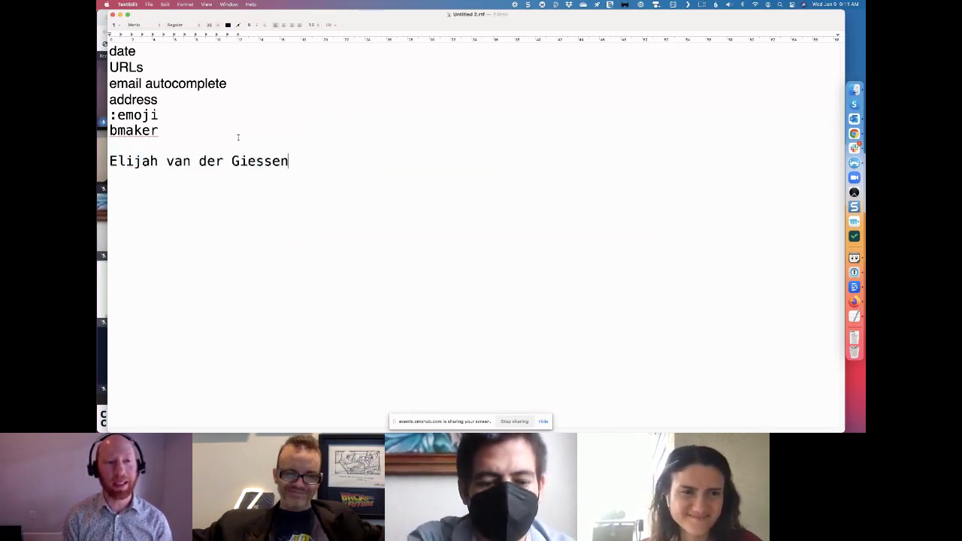
# Replace the line with the contact's full name, then their e-mail address, then type 'haddress'
pyautogui.press('super+shift+Left')
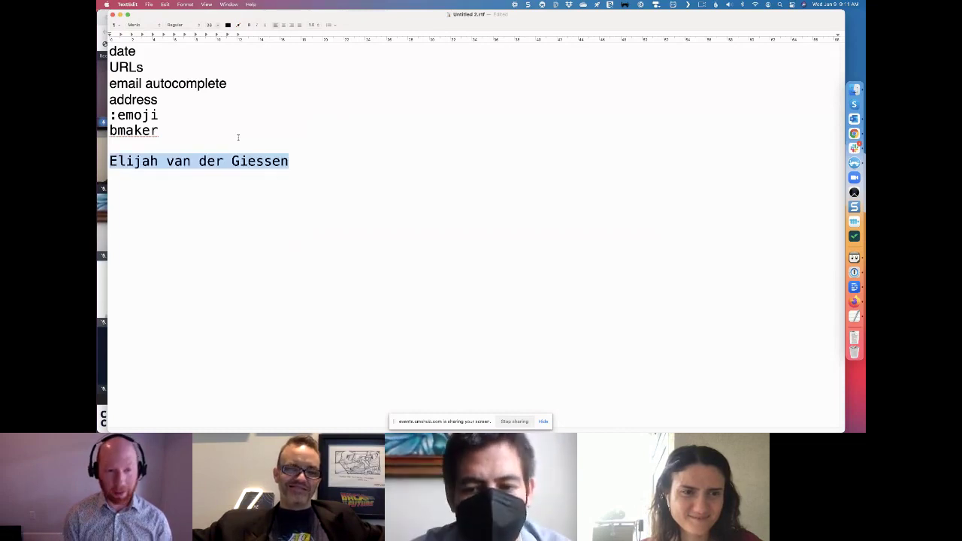
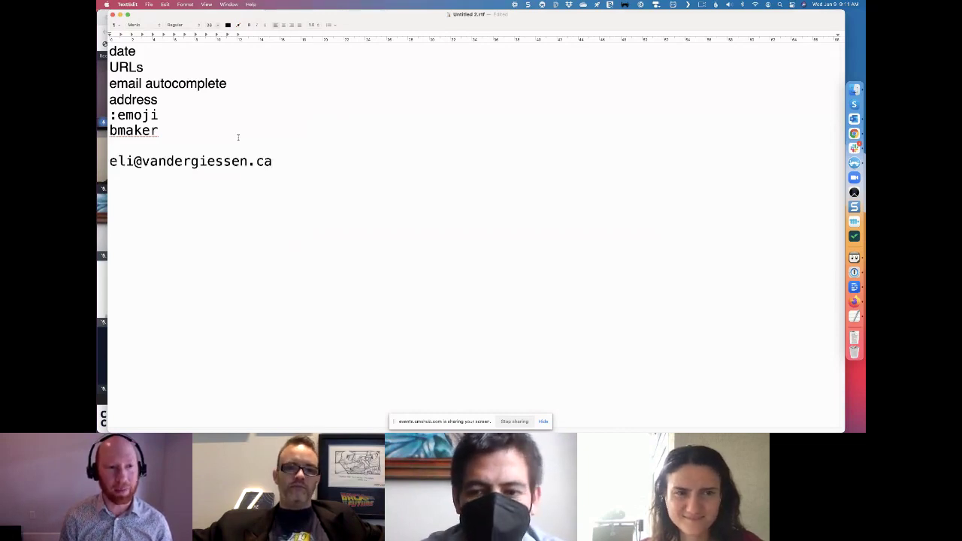
pyautogui.press('super+shift+Left')
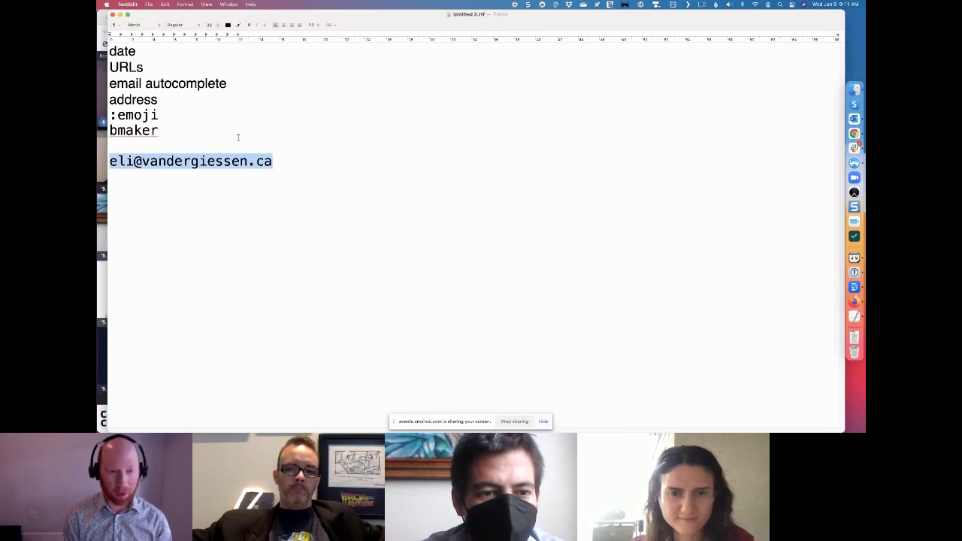
pyautogui.write('haddress')
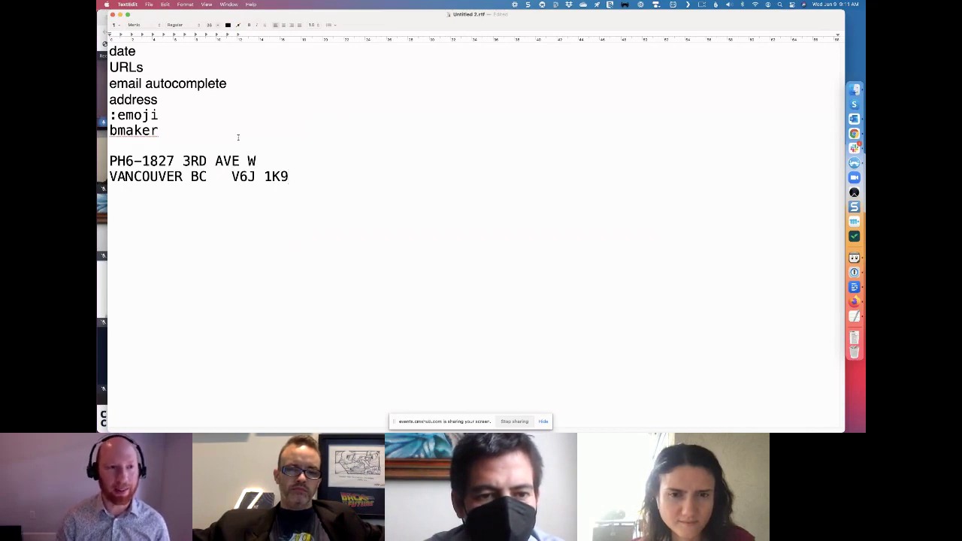
# Select the expanded two-line postal address and type 'bmake' over it
pyautogui.keyDown('shift'); pyautogui.click(97, 158); pyautogui.keyUp('shift')
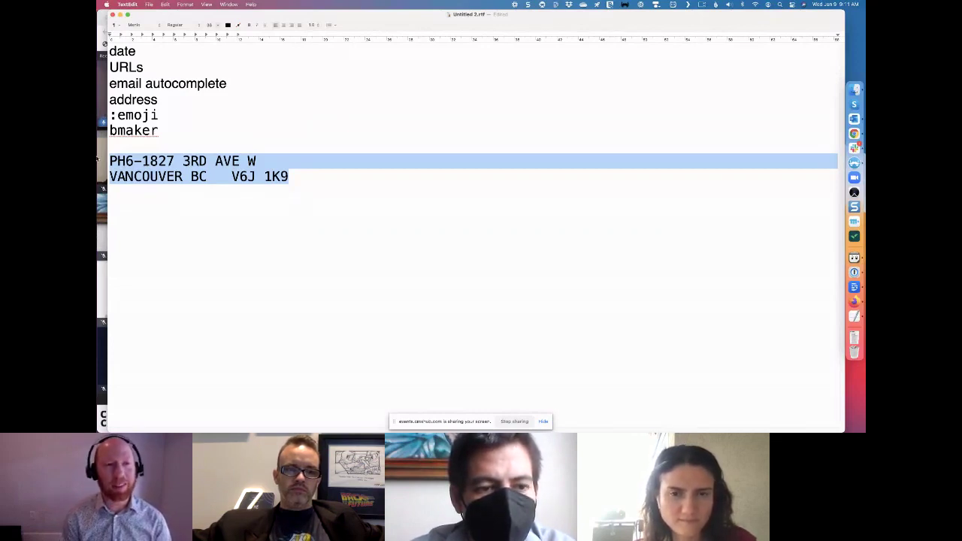
pyautogui.write('bmake')
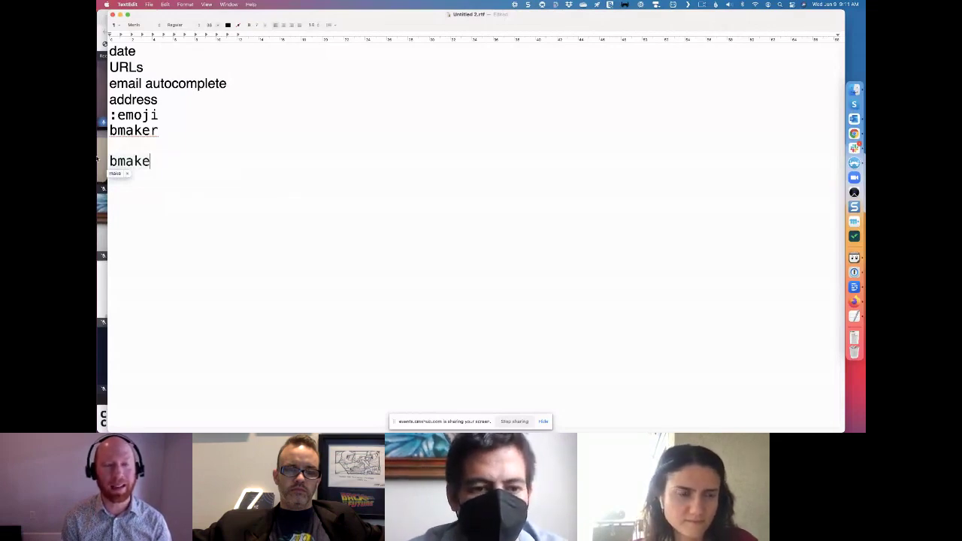
# Complete 'bmaker', enter the recipient's first name and AsylumHelp as the app to expand the letter
pyautogui.write('r')
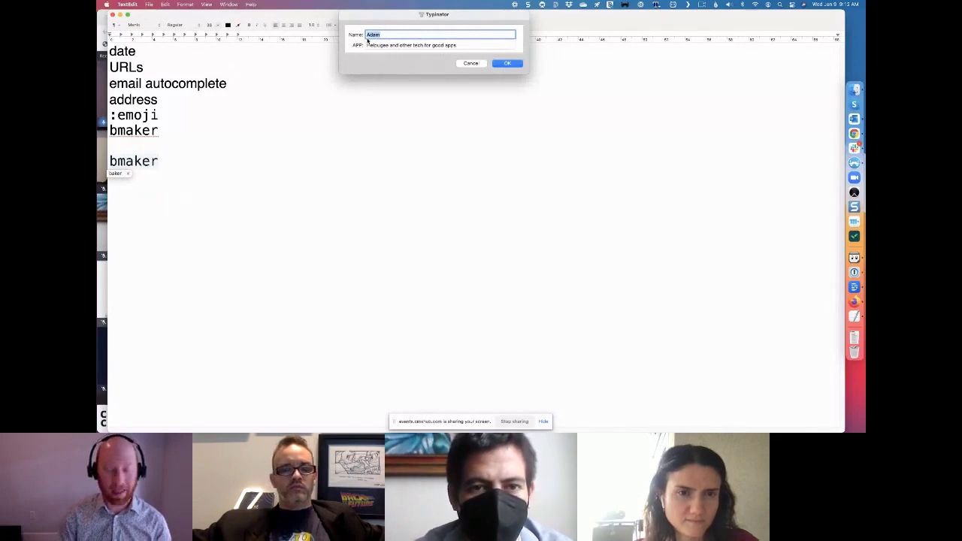
pyautogui.write('John')
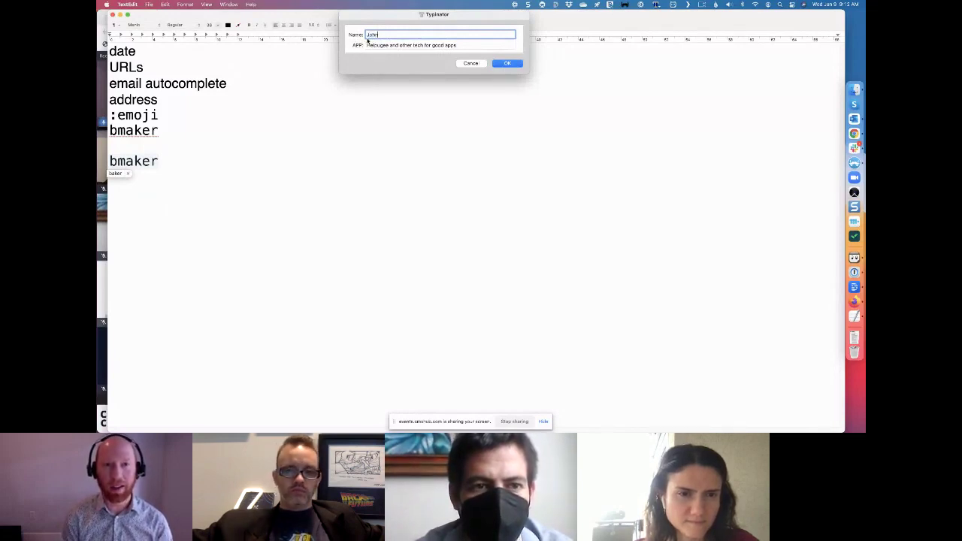
pyautogui.press('Tab')
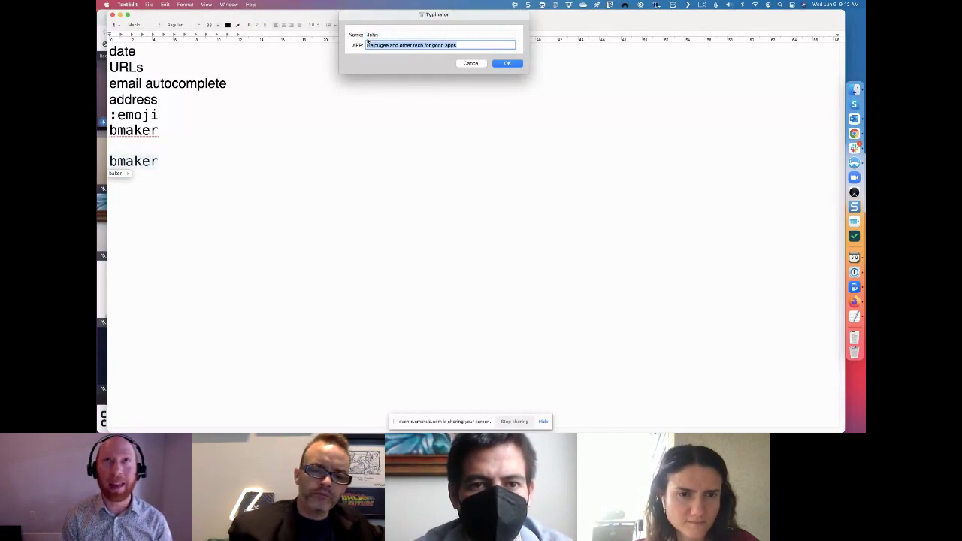
pyautogui.write('A')
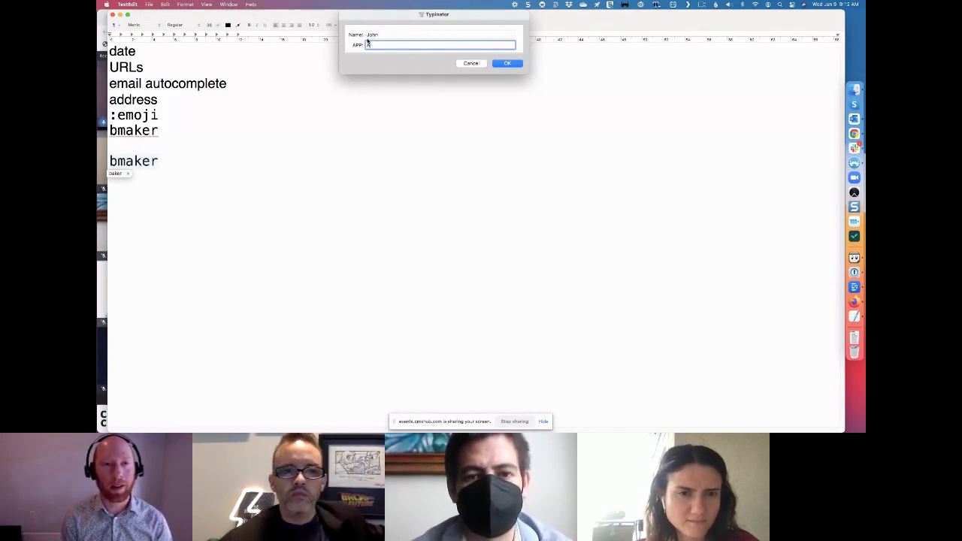
pyautogui.write('sylumHelp')
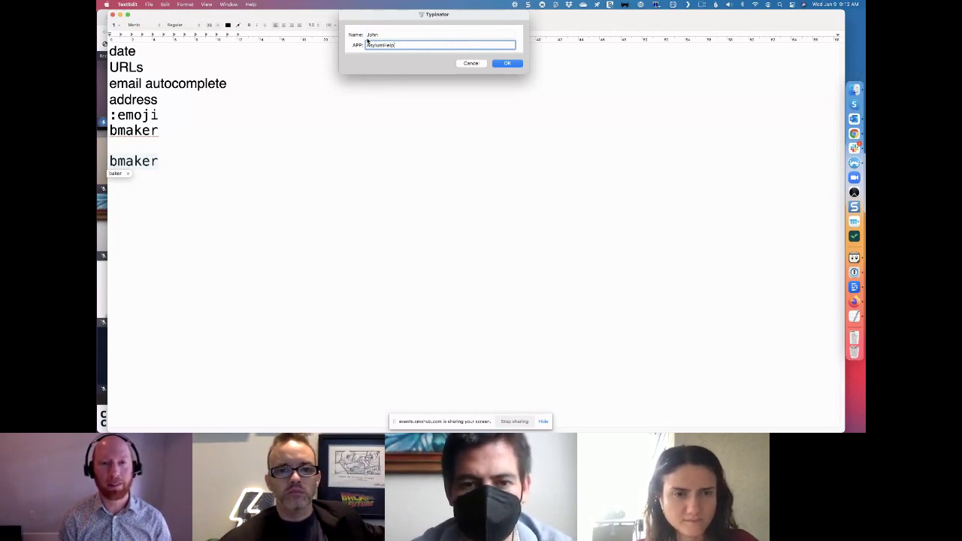
pyautogui.press('Return')
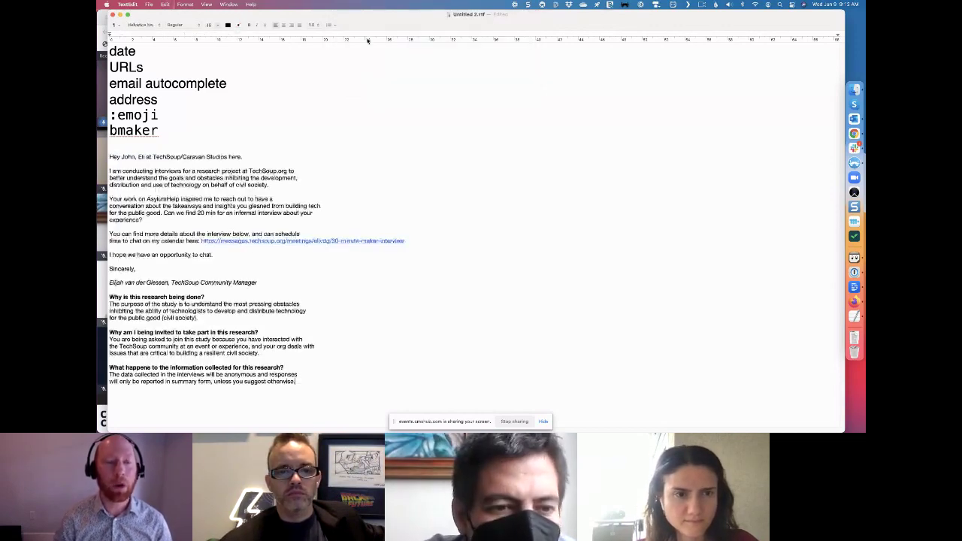
# Highlight the inserted first name and AsylumHelp, then select and delete the whole letter
pyautogui.doubleClick(128, 156)
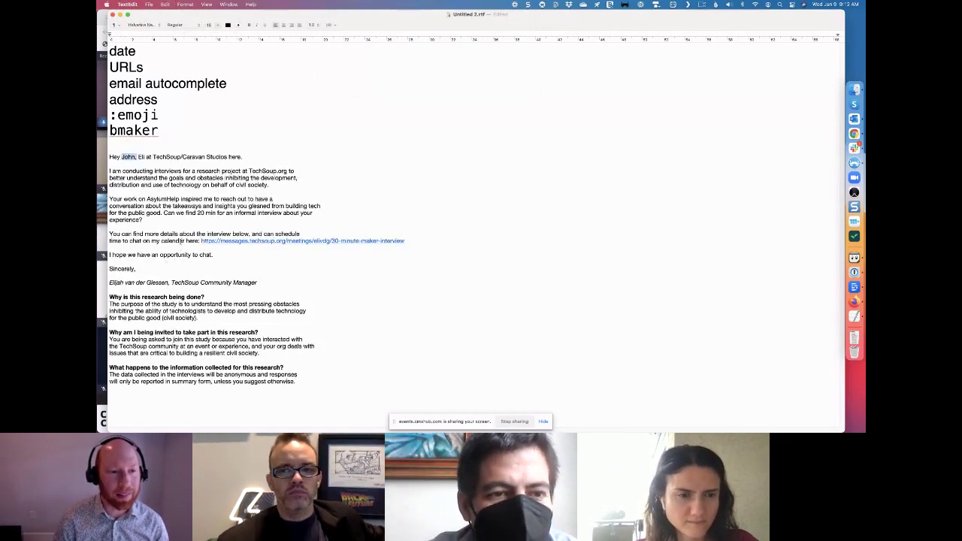
pyautogui.moveTo(181, 200); pyautogui.dragTo(149, 200)
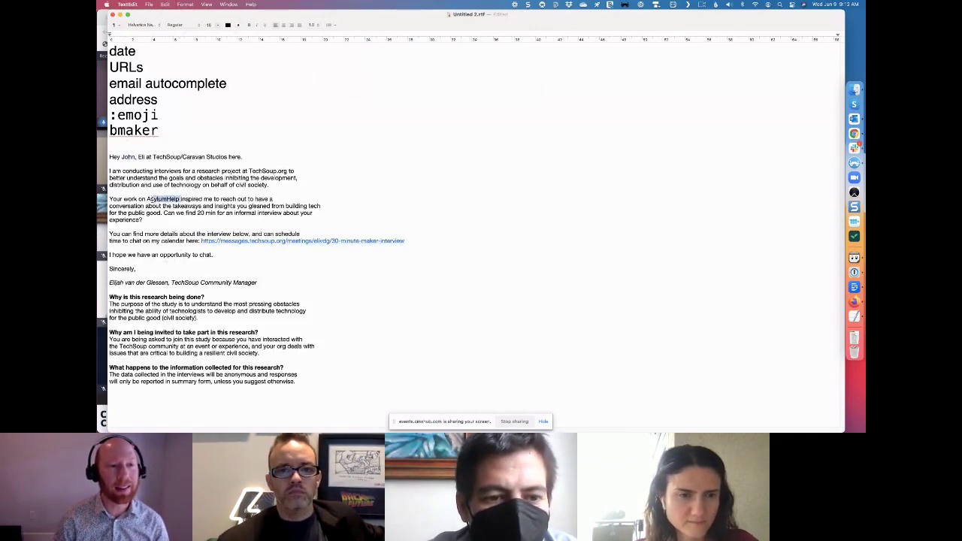
pyautogui.click(312, 380)
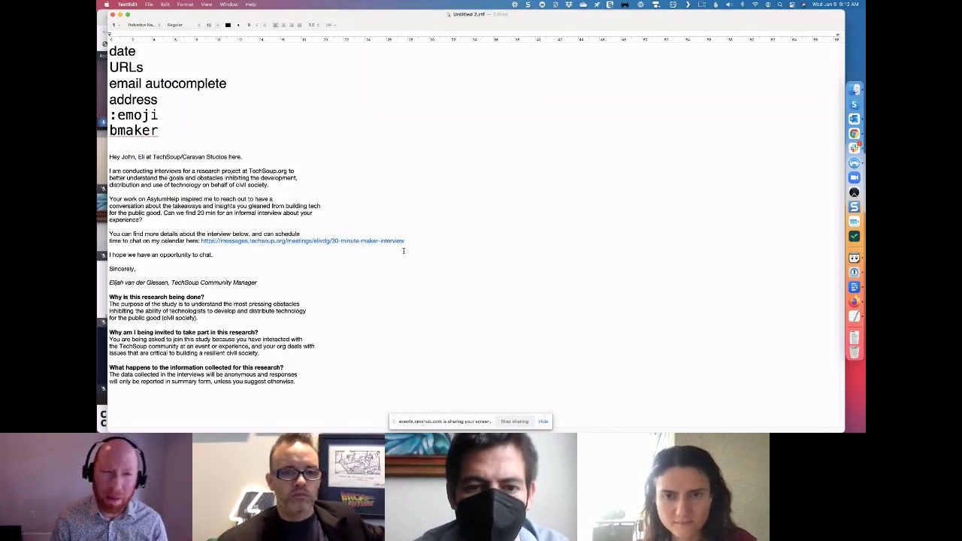
pyautogui.moveTo(301, 385); pyautogui.dragTo(113, 154)
pyautogui.press('BackSpace')
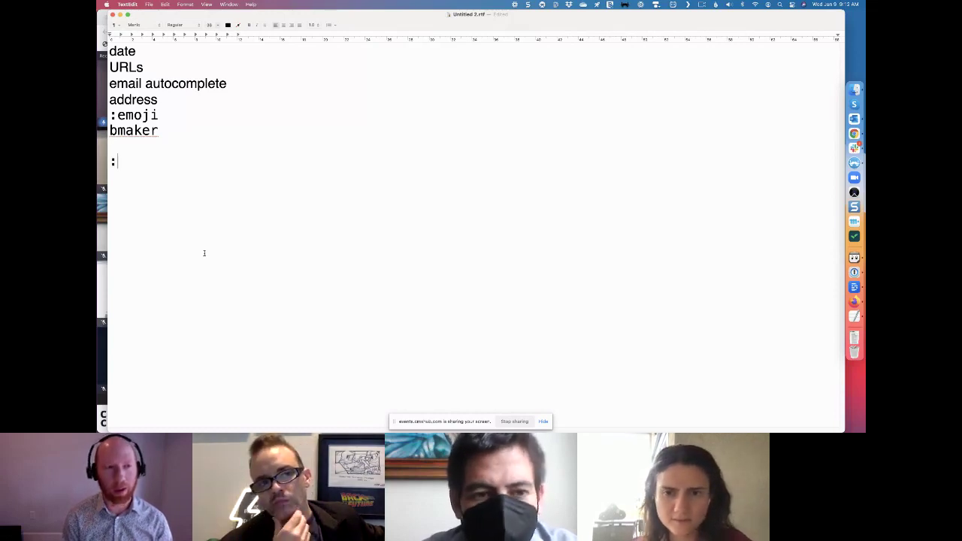
# Insert a rocket emoji via ':rock' and a smiling-face-with-tear emoji via ':smil'
pyautogui.write('rock')
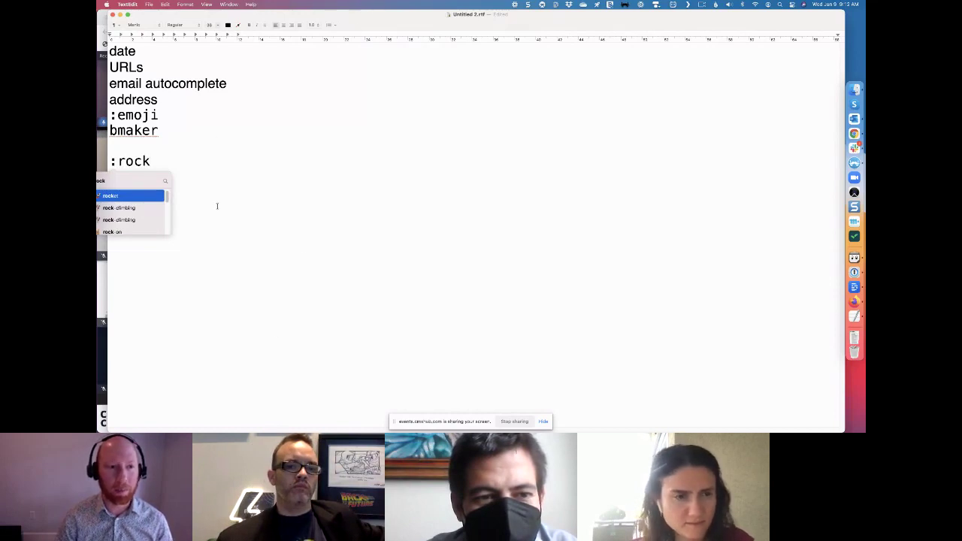
pyautogui.press('Return')
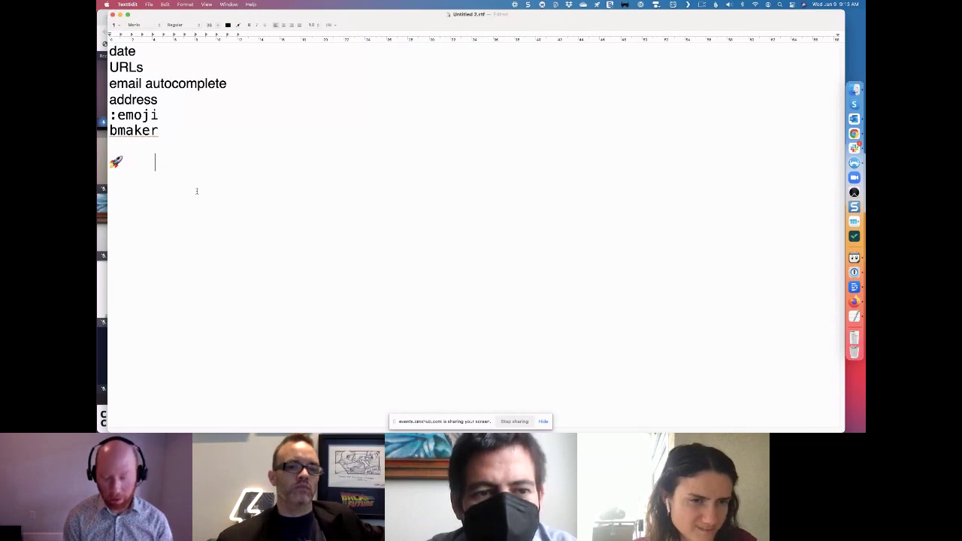
pyautogui.write(':smil')
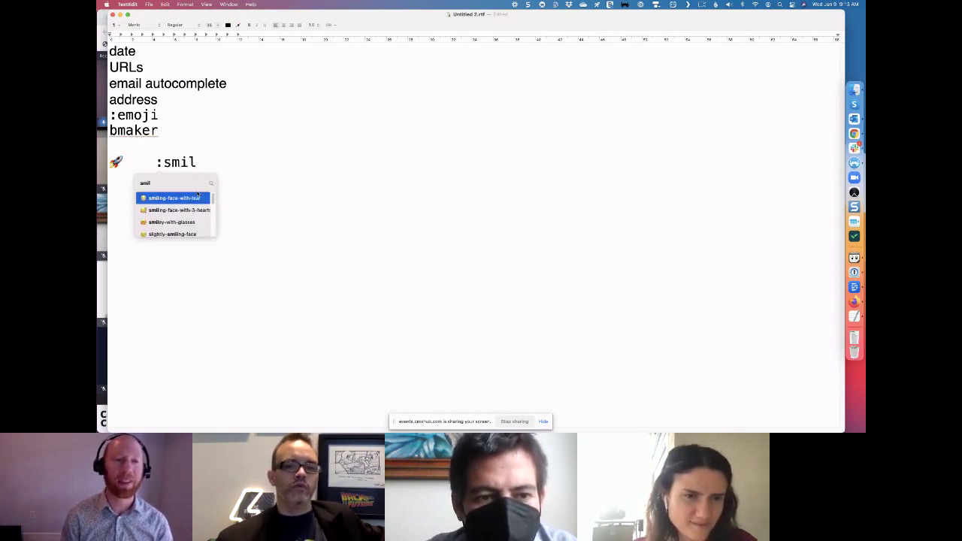
pyautogui.click(197, 196)
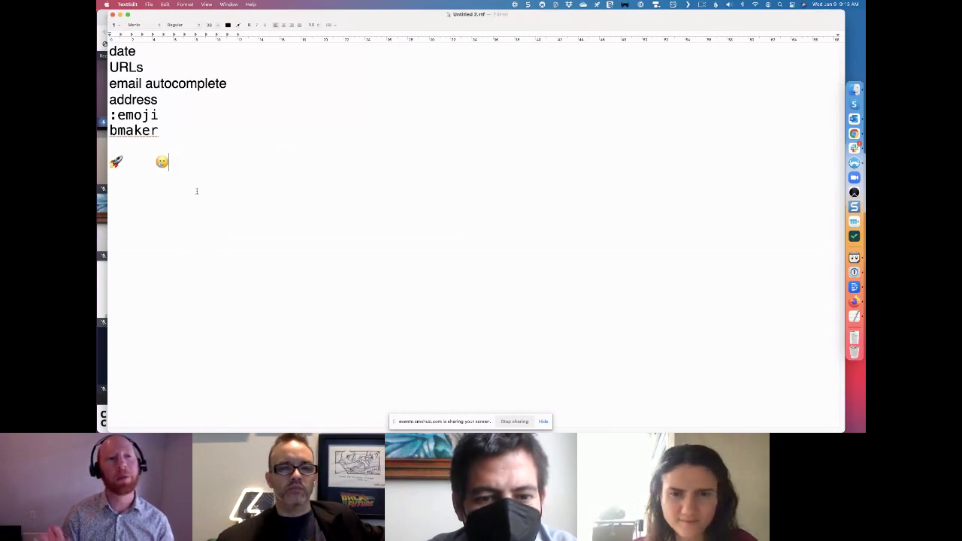